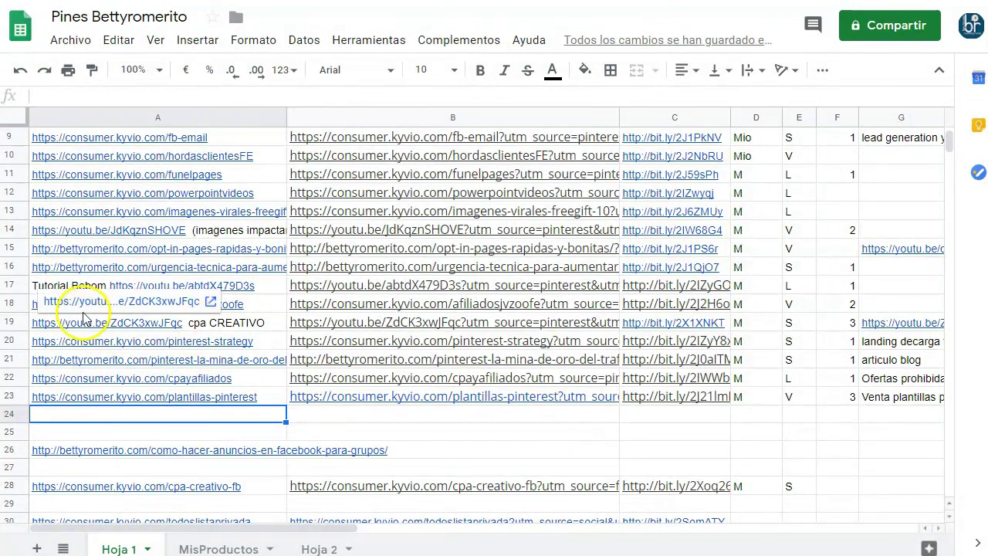
Check the UTM-tagged fb-email link in cell B9 and open Google's Campaign URL Builder from the "utm builder" search results.
{"action": "left_click", "coordinate": [398, 137]}
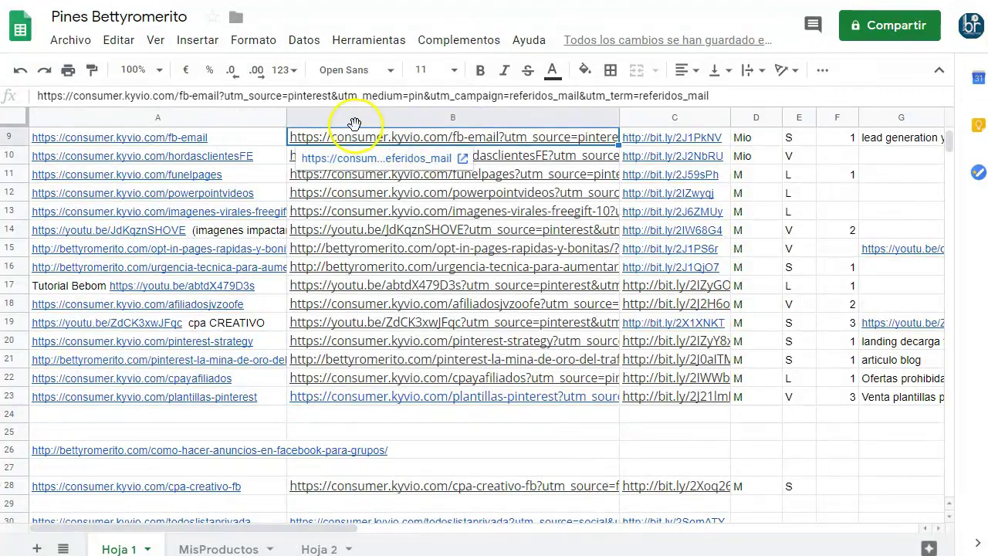
{"action": "key", "text": "ctrl+Tab"}
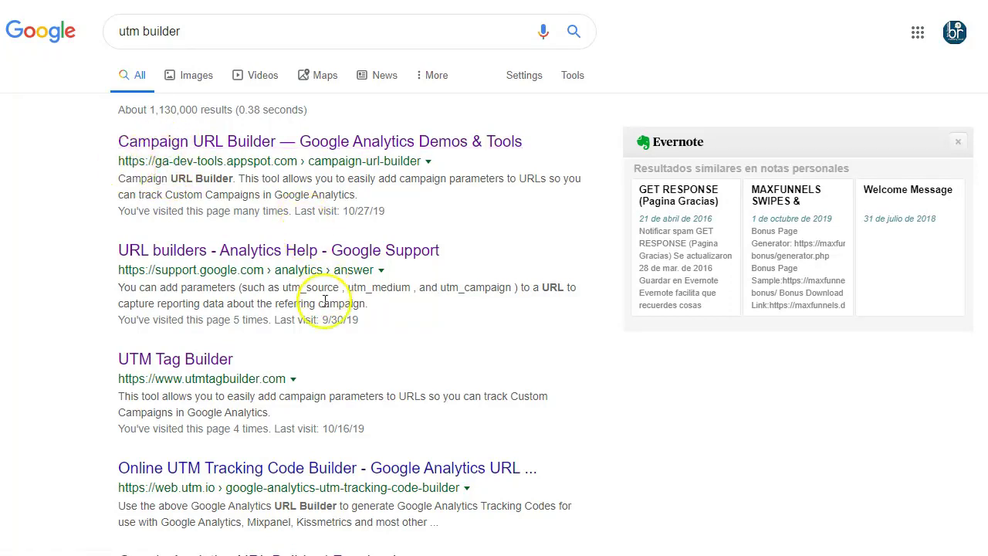
{"action": "scroll", "coordinate": [205, 386], "scroll_direction": "down", "scroll_amount": 1}
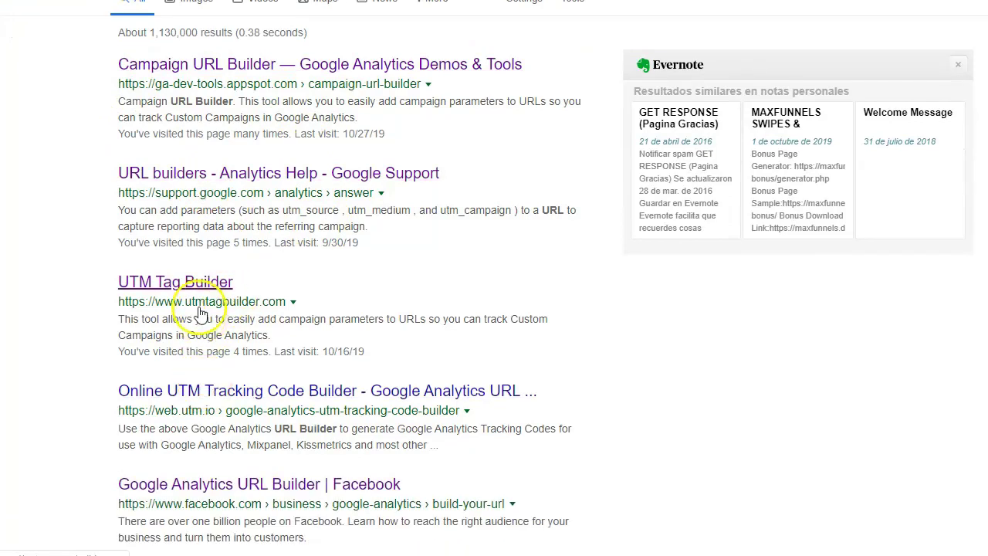
{"action": "scroll", "coordinate": [229, 316], "scroll_direction": "down", "scroll_amount": 1}
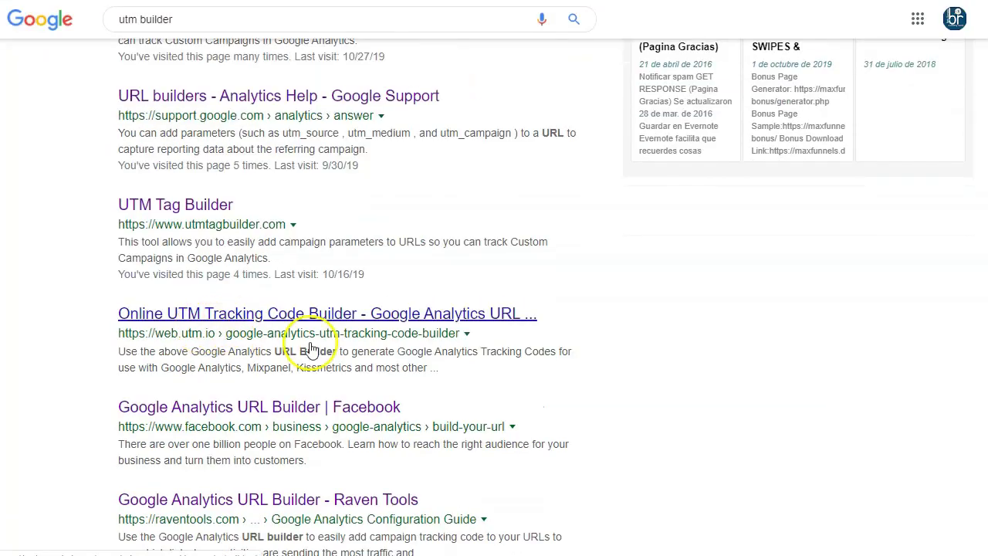
{"action": "scroll", "coordinate": [309, 342], "scroll_direction": "down", "scroll_amount": 2}
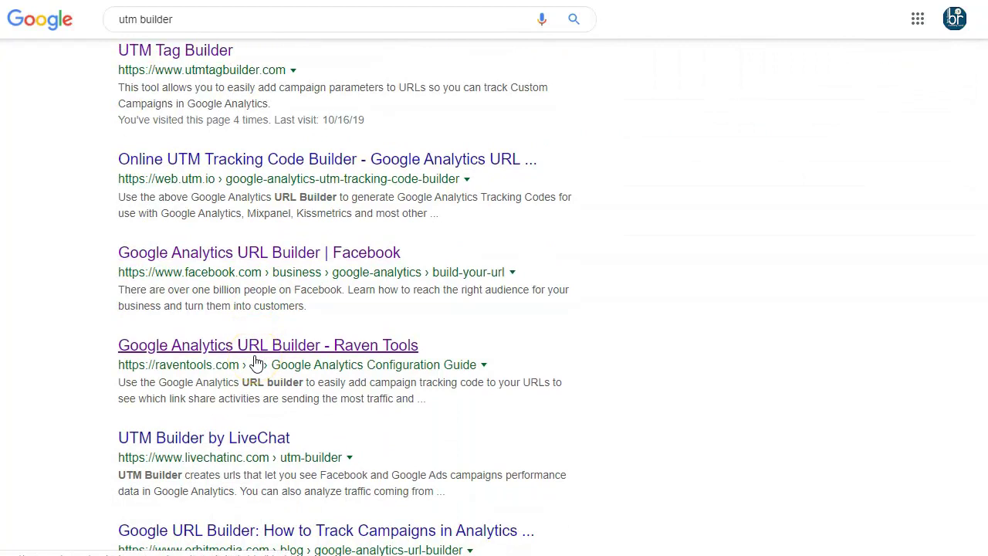
{"action": "scroll", "coordinate": [257, 363], "scroll_direction": "up", "scroll_amount": 4}
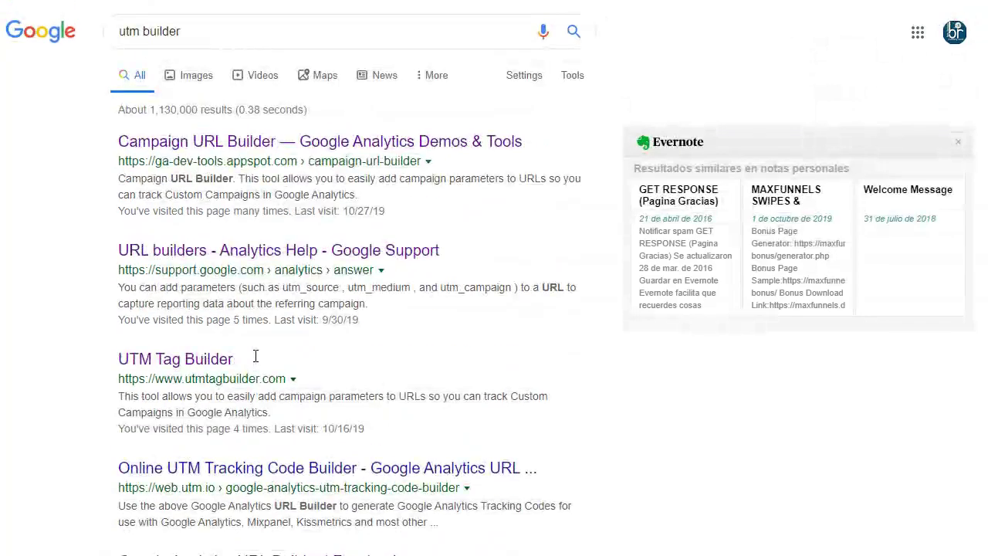
{"action": "left_click", "coordinate": [303, 158]}
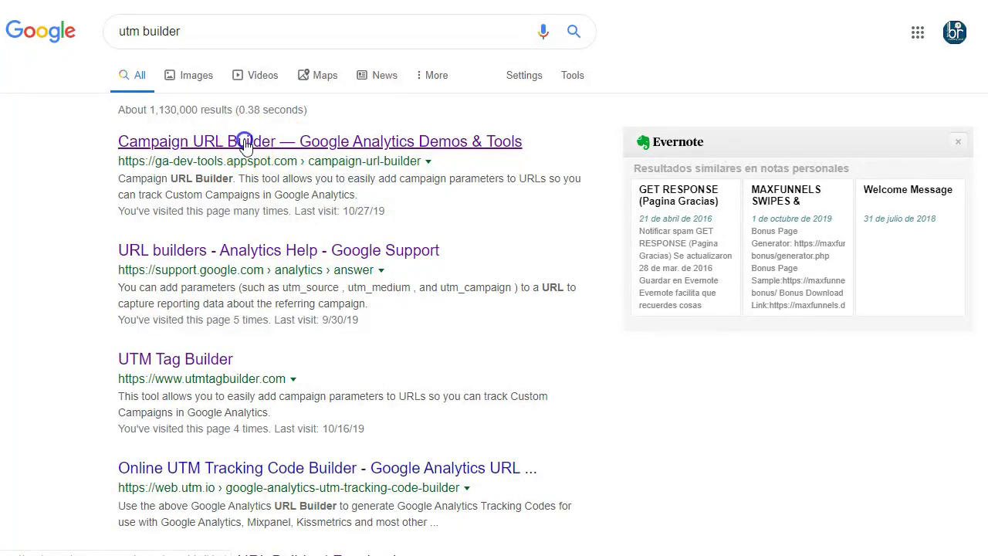
{"action": "left_click", "coordinate": [244, 142]}
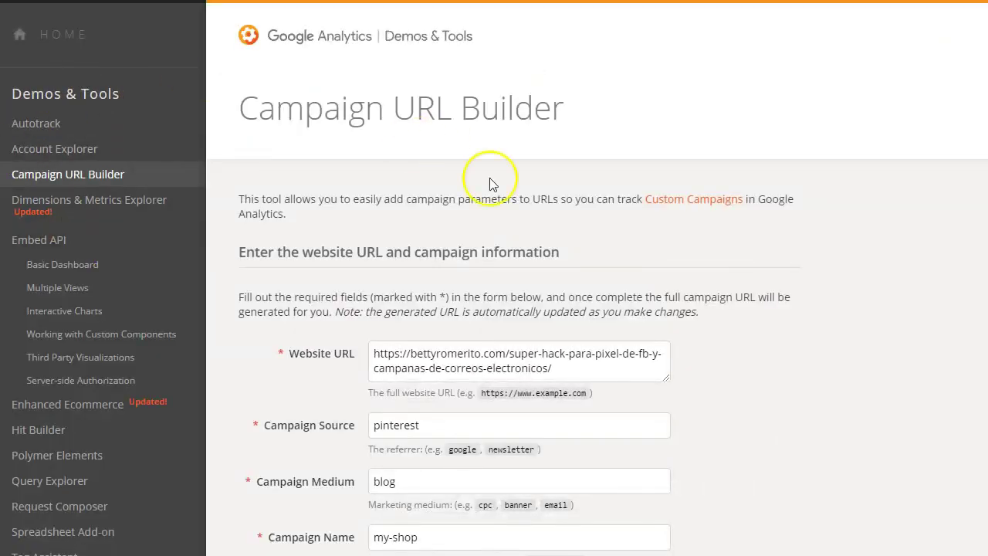
Examine the domain and article path of the address in the Website URL field.
{"action": "scroll", "coordinate": [291, 235], "scroll_direction": "down", "scroll_amount": 2}
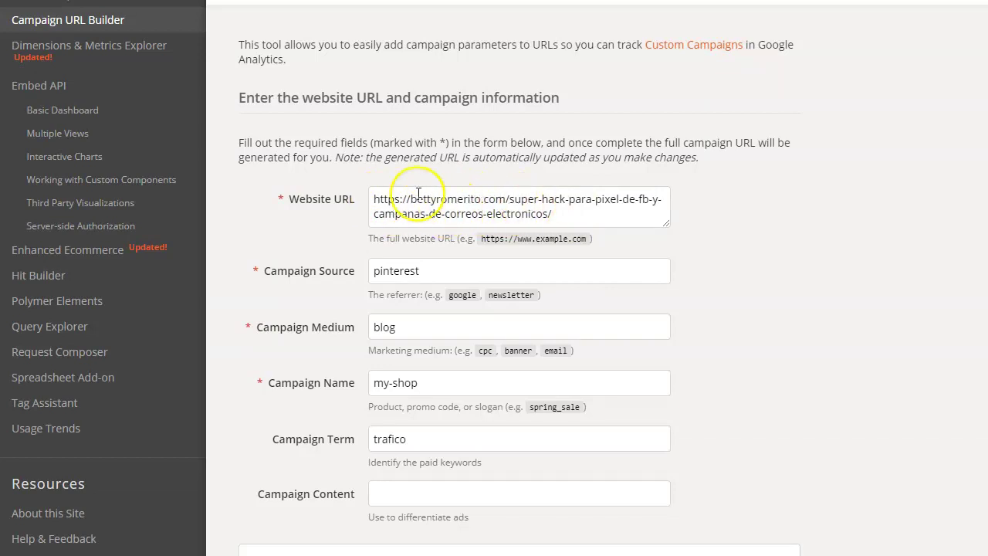
{"action": "left_click_drag", "start_coordinate": [410, 199], "coordinate": [590, 212]}
{"action": "left_click", "coordinate": [521, 194]}
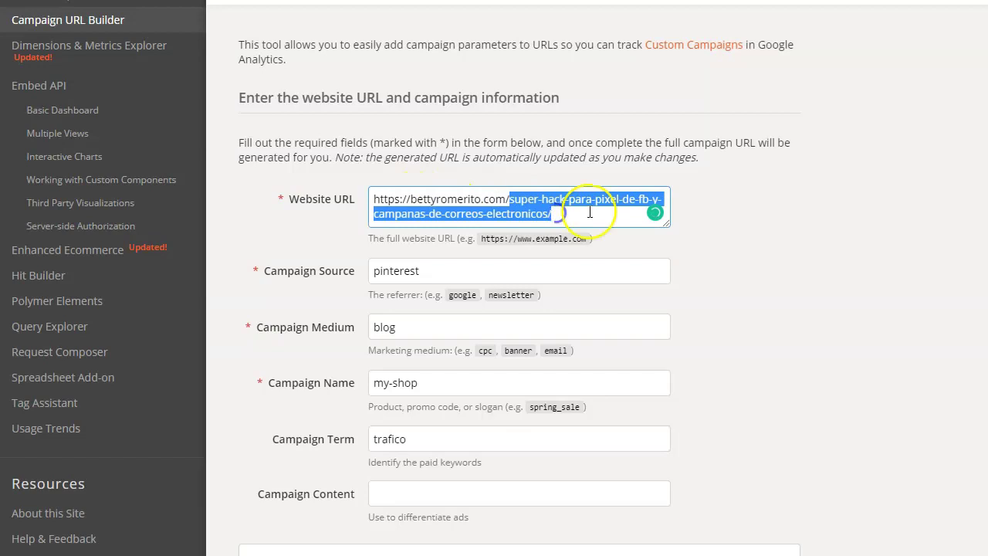
{"action": "left_click", "coordinate": [457, 214]}
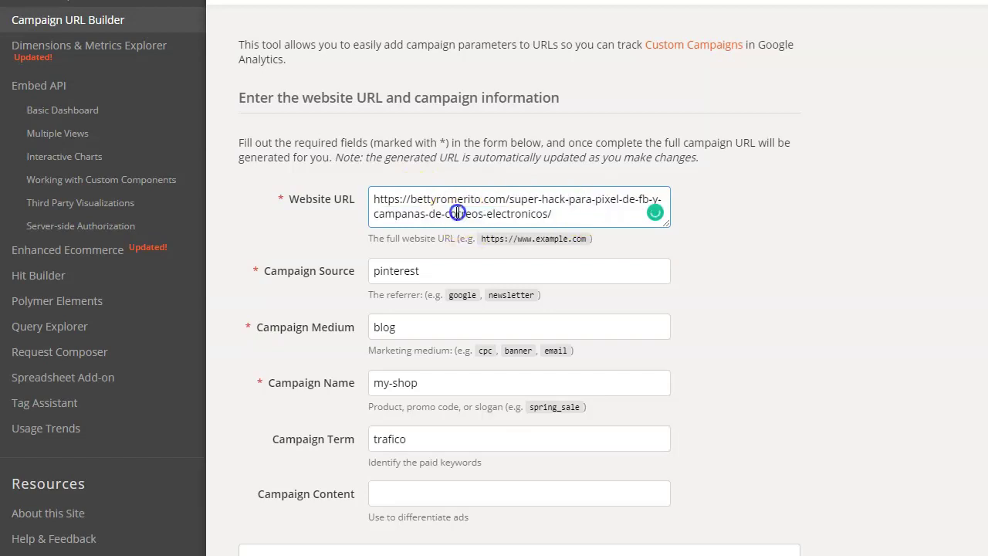
{"action": "left_click", "coordinate": [540, 259]}
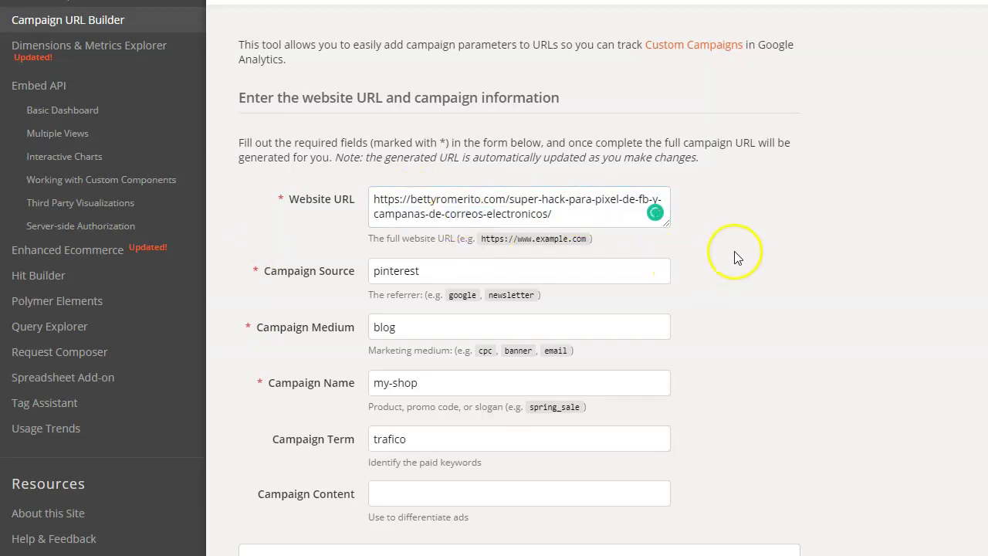
Examine the Campaign Source and Campaign Medium fields together with their example values.
{"action": "scroll", "coordinate": [736, 257], "scroll_direction": "down", "scroll_amount": 1}
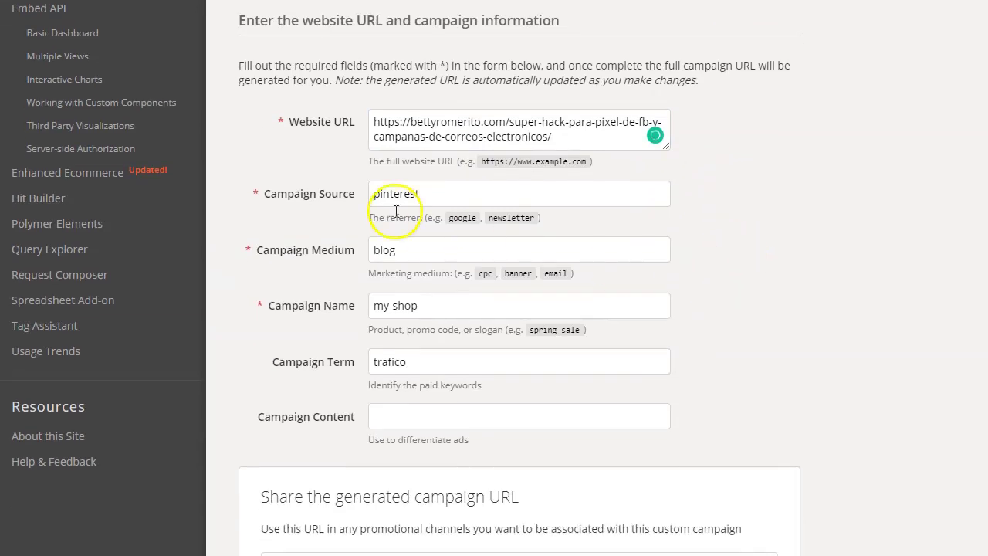
{"action": "left_click", "coordinate": [479, 194]}
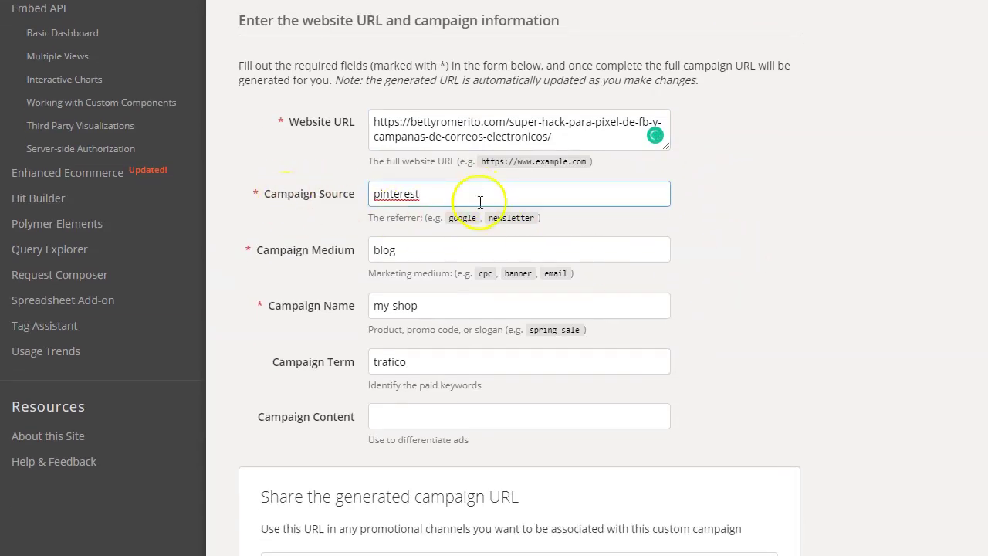
{"action": "left_click", "coordinate": [463, 219]}
{"action": "left_click", "coordinate": [515, 217]}
{"action": "left_click", "coordinate": [560, 218]}
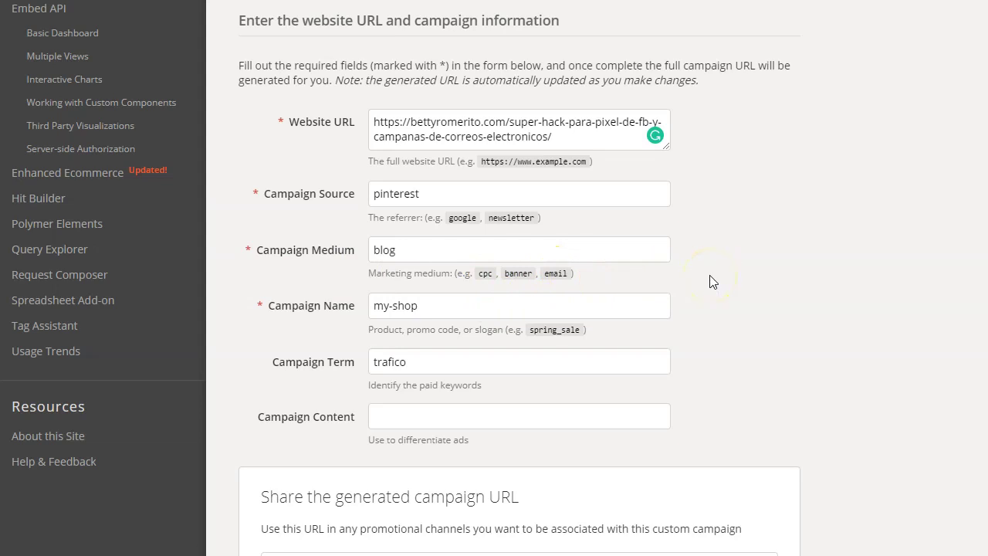
{"action": "double_click", "coordinate": [489, 277]}
{"action": "left_click", "coordinate": [491, 278]}
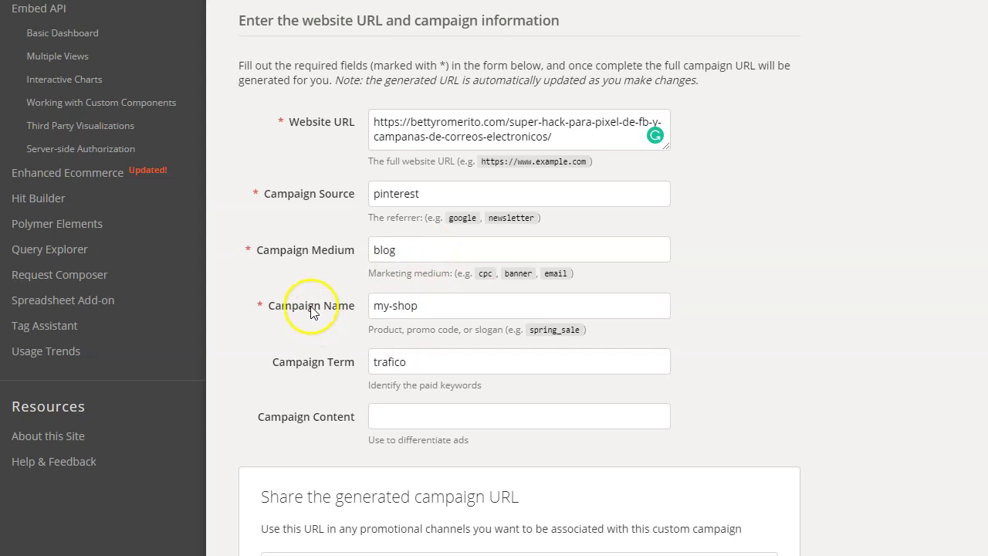
Examine the Campaign Name and Campaign Term fields, including the hint about paid keywords.
{"action": "left_click", "coordinate": [441, 304]}
{"action": "left_click", "coordinate": [419, 245]}
{"action": "left_click", "coordinate": [451, 307]}
{"action": "left_click", "coordinate": [311, 342]}
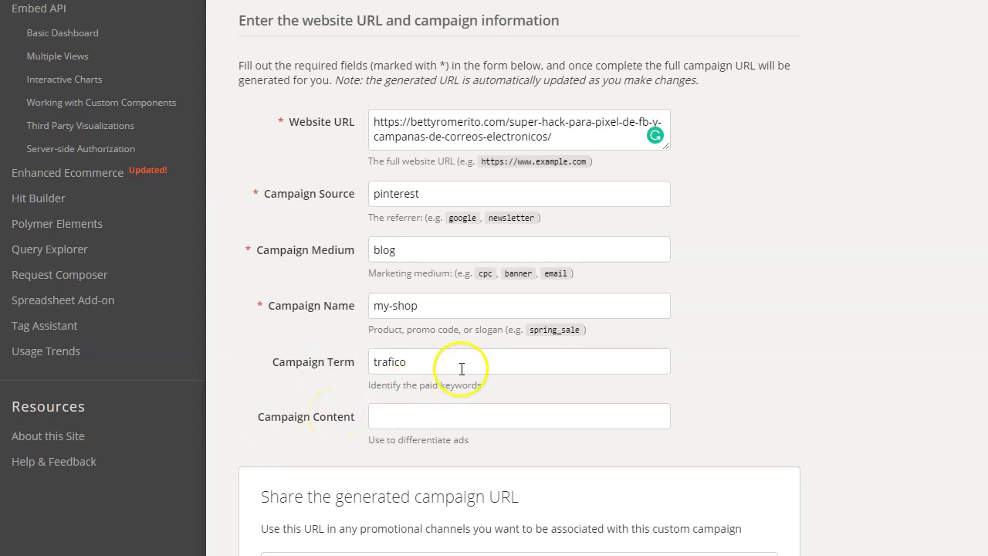
{"action": "left_click_drag", "start_coordinate": [362, 384], "coordinate": [497, 396]}
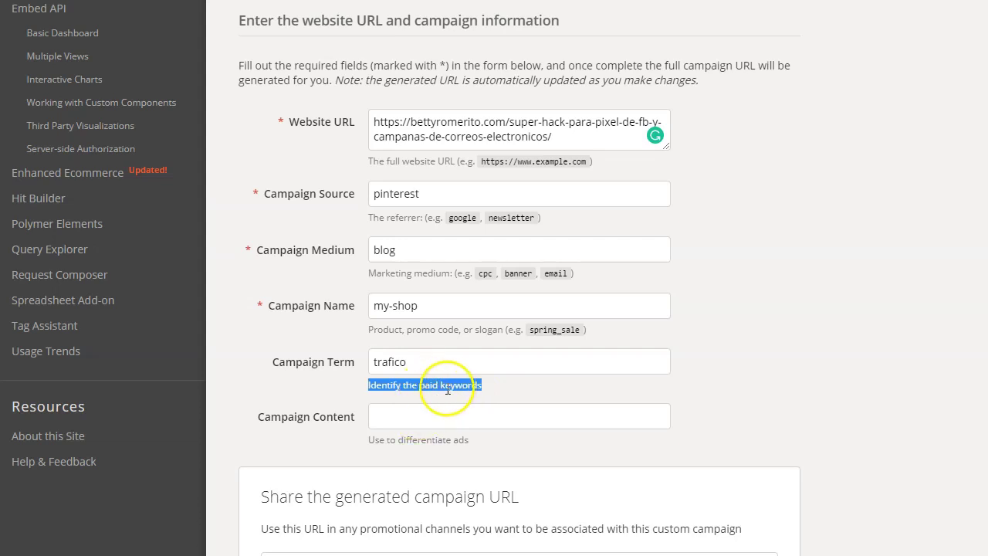
{"action": "left_click", "coordinate": [756, 237]}
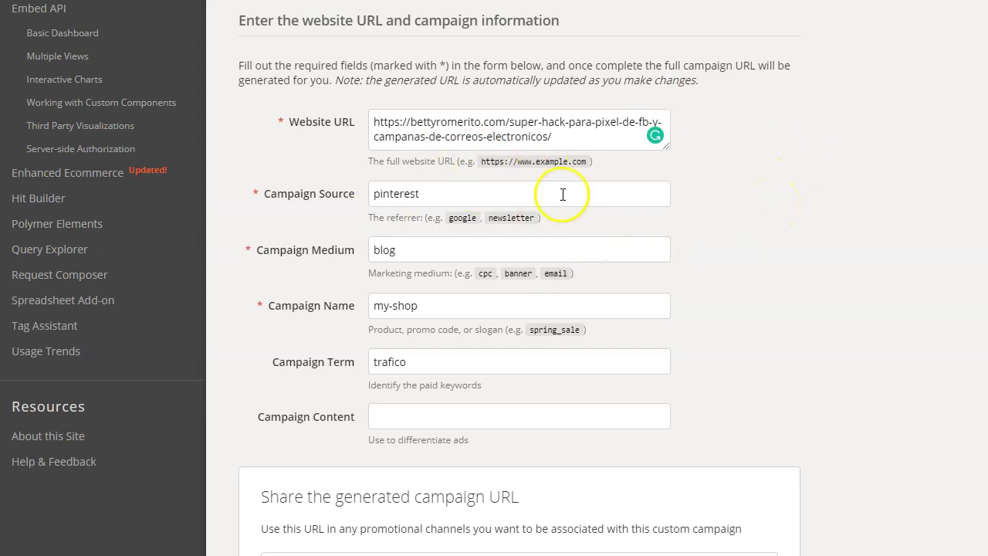
Examine the generated campaign URL and its source, medium, campaign and term parameters.
{"action": "scroll", "coordinate": [324, 301], "scroll_direction": "down", "scroll_amount": 3}
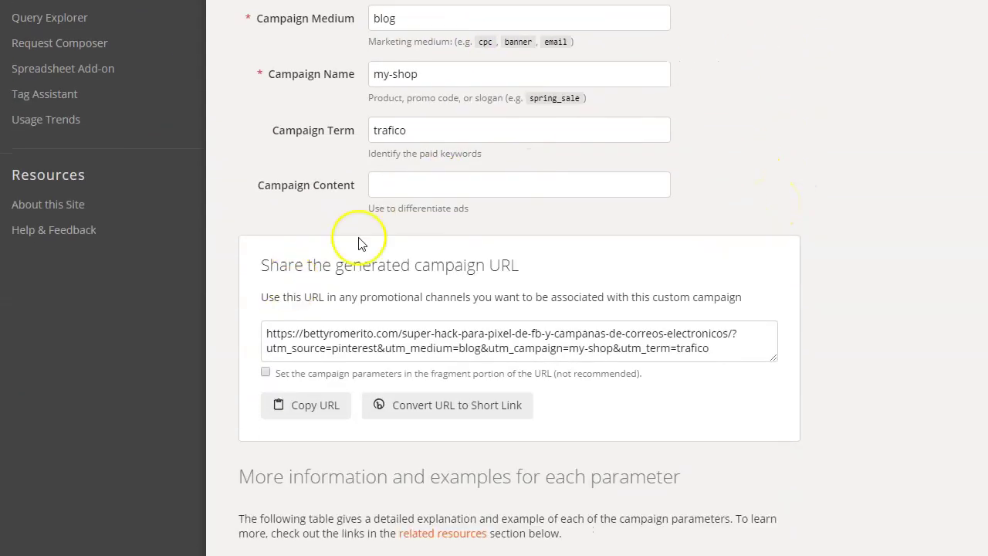
{"action": "scroll", "coordinate": [416, 224], "scroll_direction": "up", "scroll_amount": 2}
{"action": "scroll", "coordinate": [463, 193], "scroll_direction": "down", "scroll_amount": 3}
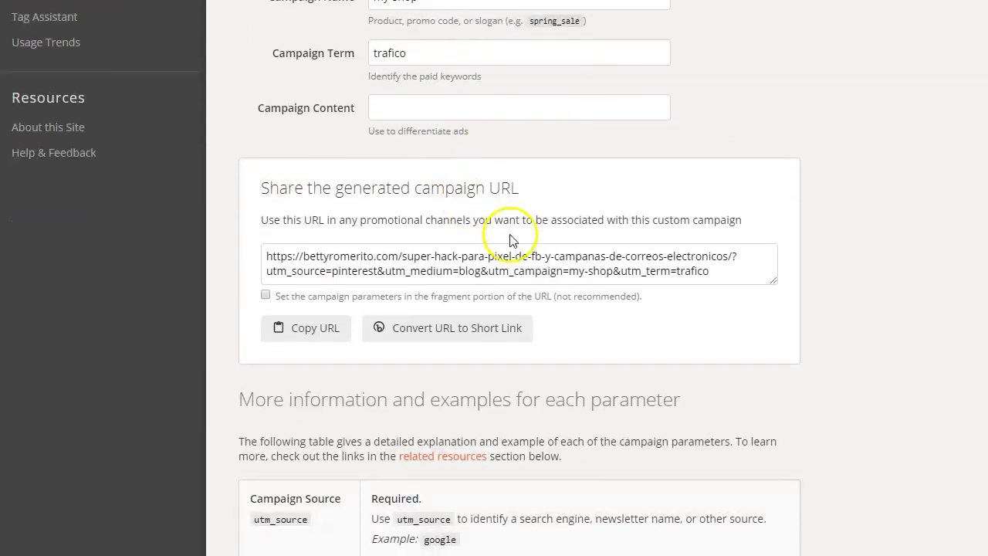
{"action": "scroll", "coordinate": [481, 221], "scroll_direction": "down", "scroll_amount": 1}
{"action": "left_click_drag", "start_coordinate": [263, 179], "coordinate": [713, 193]}
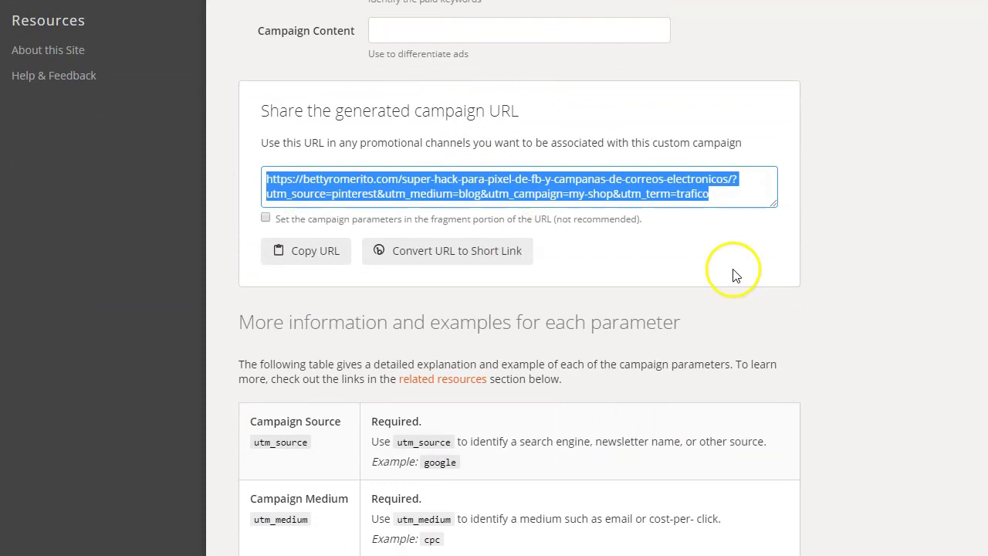
{"action": "left_click", "coordinate": [394, 193]}
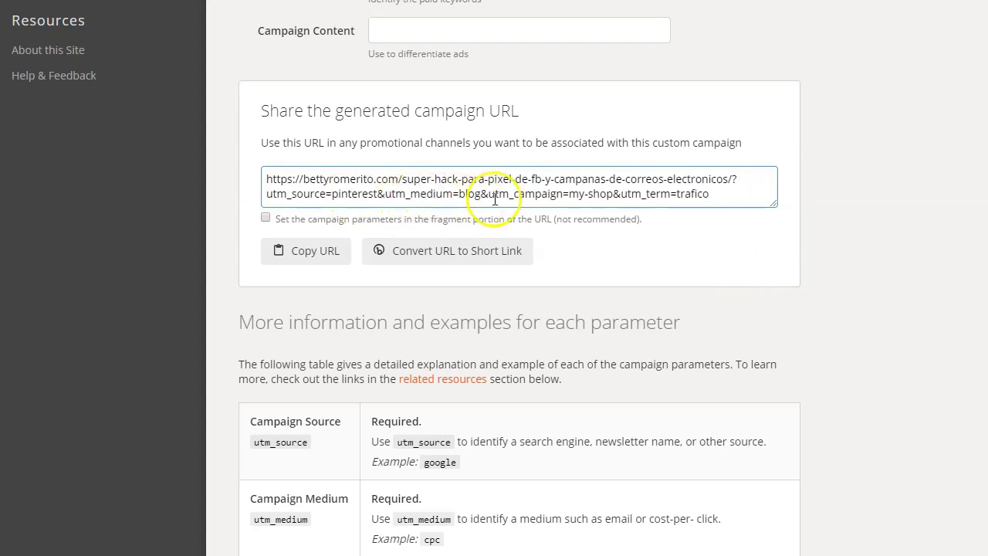
{"action": "left_click_drag", "start_coordinate": [489, 193], "coordinate": [614, 194]}
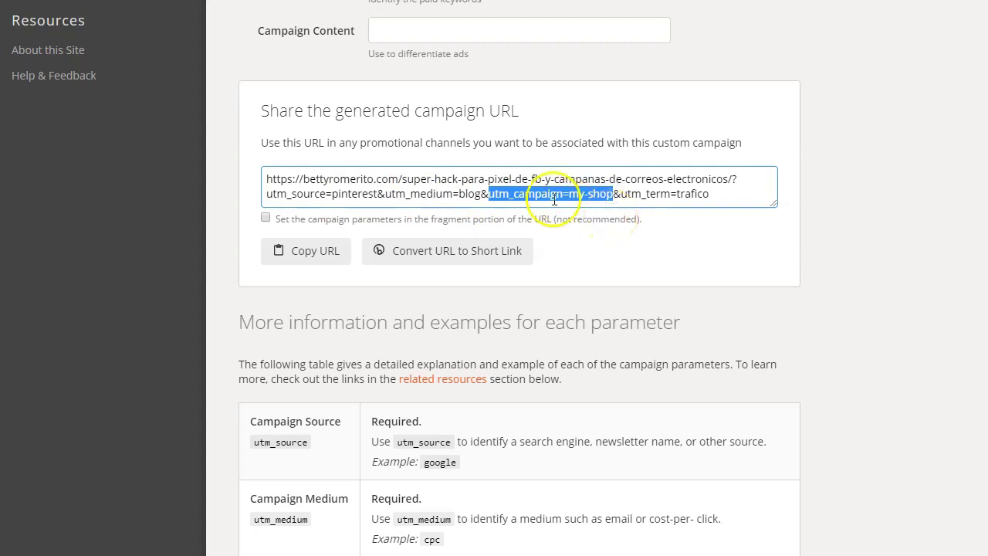
{"action": "left_click", "coordinate": [583, 254]}
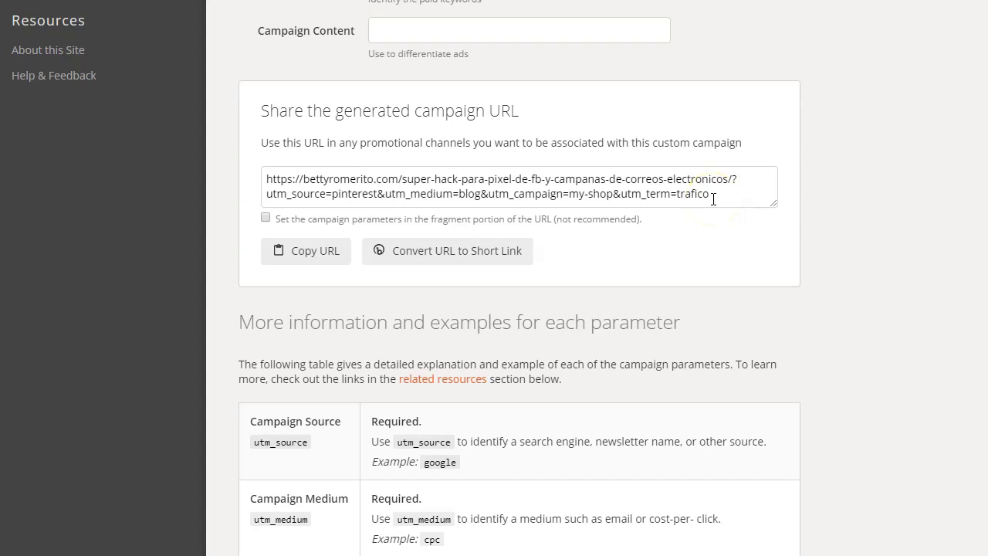
Convert the generated campaign URL to a short bit.ly link and examine its code.
{"action": "left_click", "coordinate": [447, 251]}
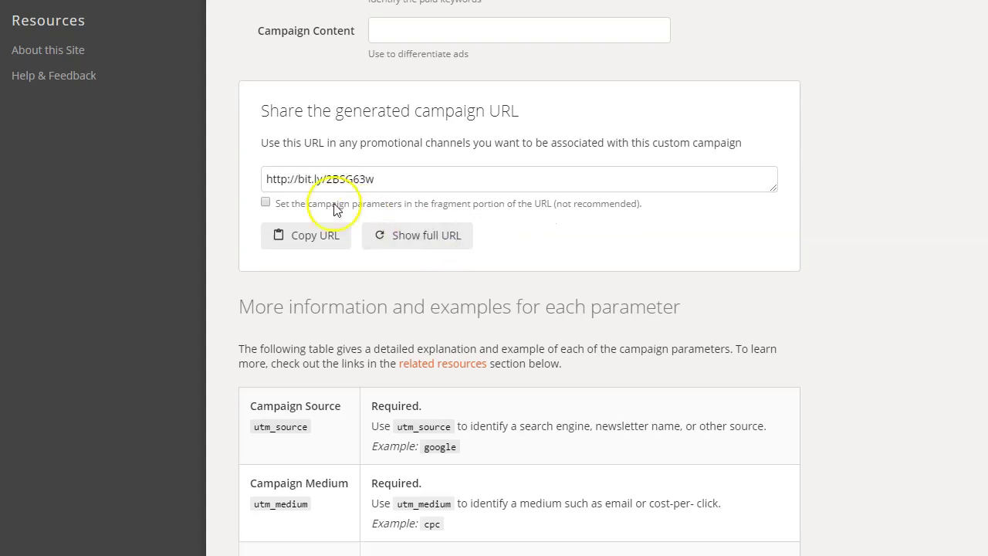
{"action": "left_click_drag", "start_coordinate": [266, 179], "coordinate": [389, 182]}
{"action": "left_click", "coordinate": [423, 177]}
{"action": "left_click_drag", "start_coordinate": [325, 179], "coordinate": [390, 182]}
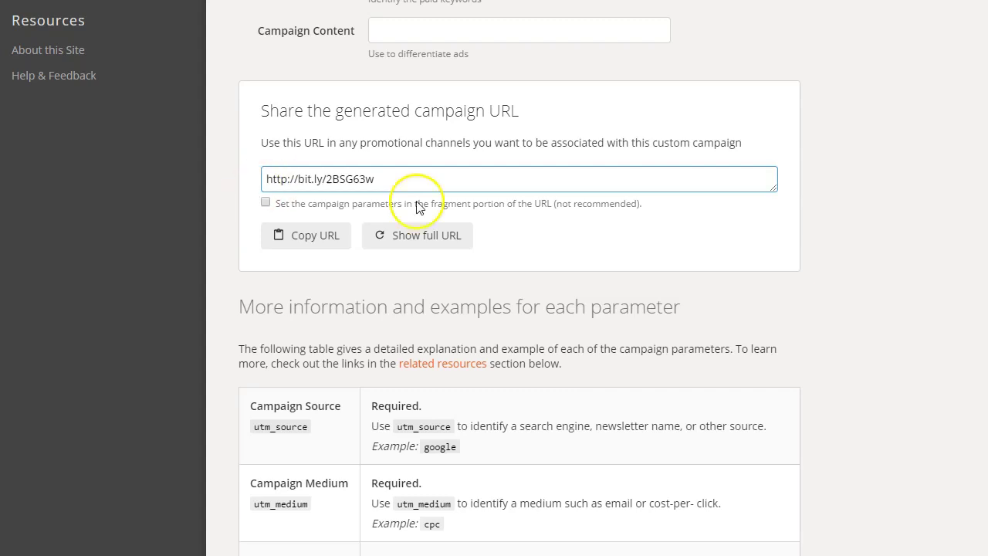
Return to the start of the campaign form and place the cursor at the end of the Website URL.
{"action": "scroll", "coordinate": [475, 245], "scroll_direction": "up", "scroll_amount": 2}
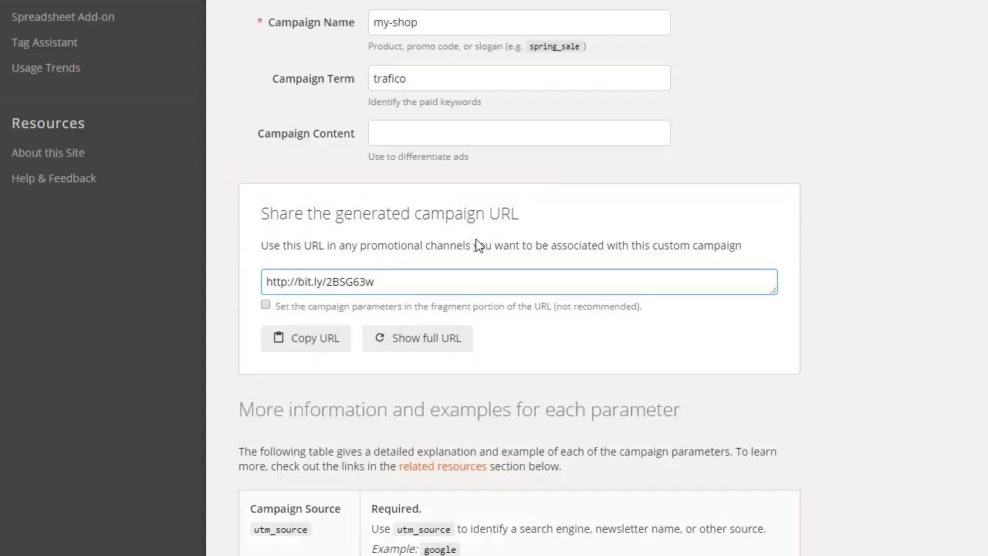
{"action": "scroll", "coordinate": [476, 245], "scroll_direction": "up", "scroll_amount": 6}
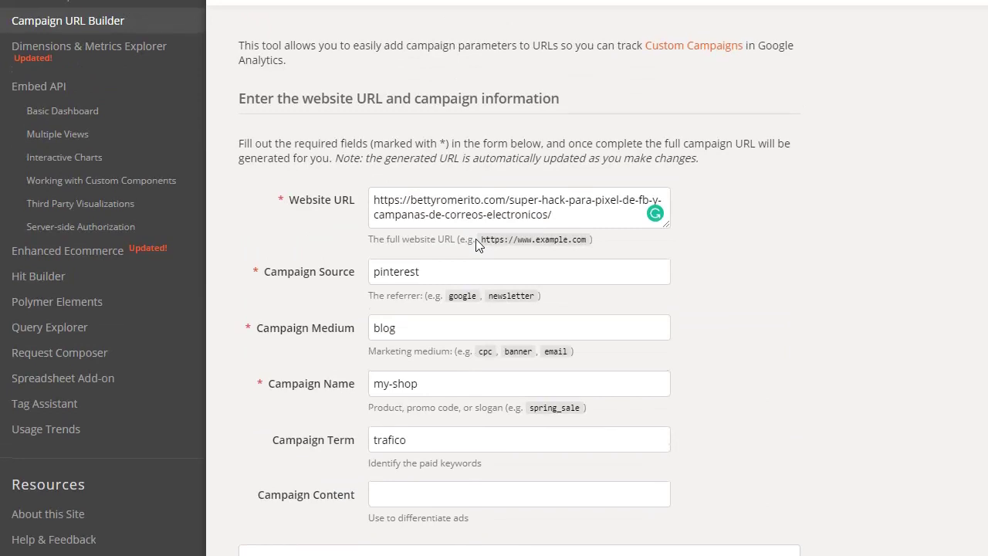
{"action": "left_click", "coordinate": [466, 242]}
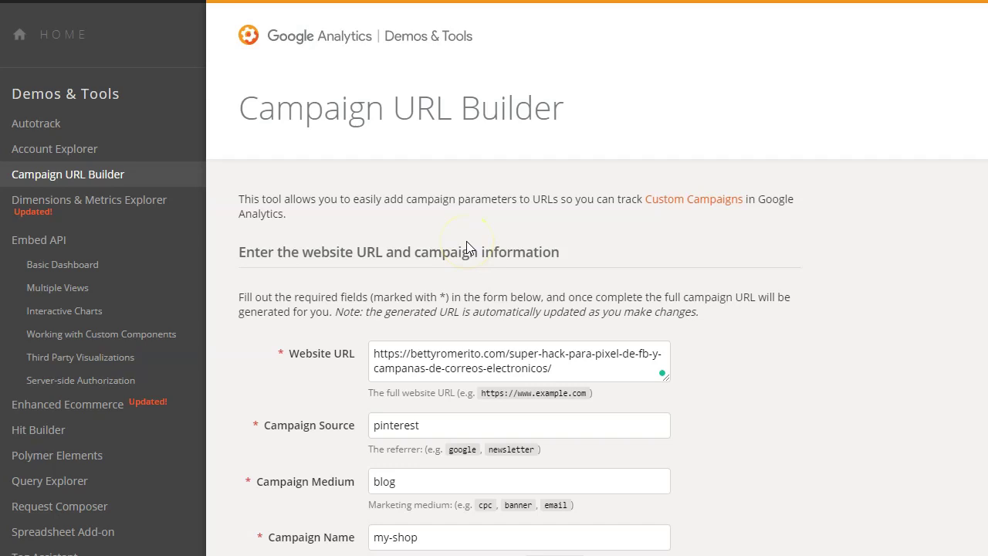
{"action": "scroll", "coordinate": [401, 305], "scroll_direction": "down", "scroll_amount": 1}
{"action": "left_click", "coordinate": [567, 305]}
{"action": "left_click", "coordinate": [568, 293]}
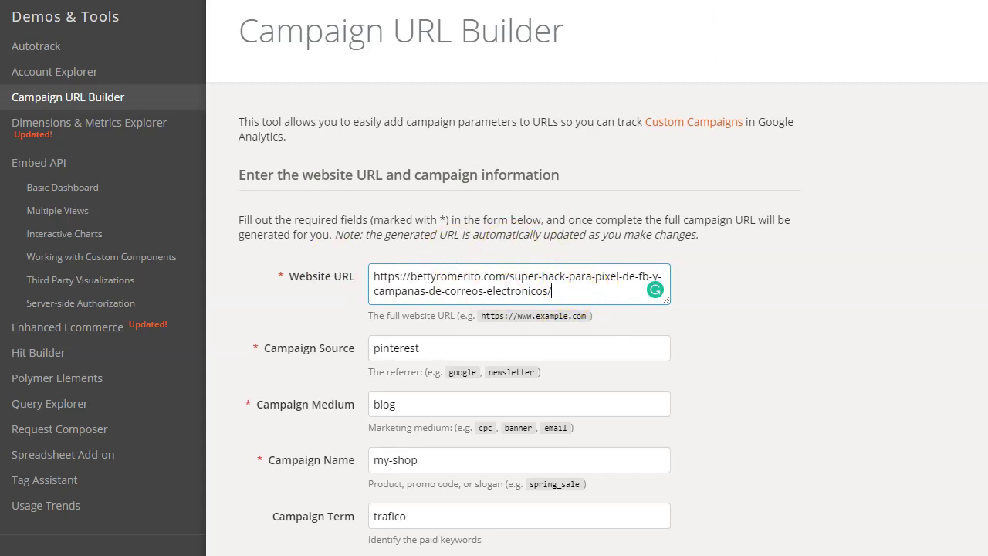
Open Pinterest in a new browser tab and go to the featured pins on the account's own profile.
{"action": "key", "text": "ctrl+t"}
{"action": "type", "text": "pinterest"}
{"action": "key", "text": "Return"}
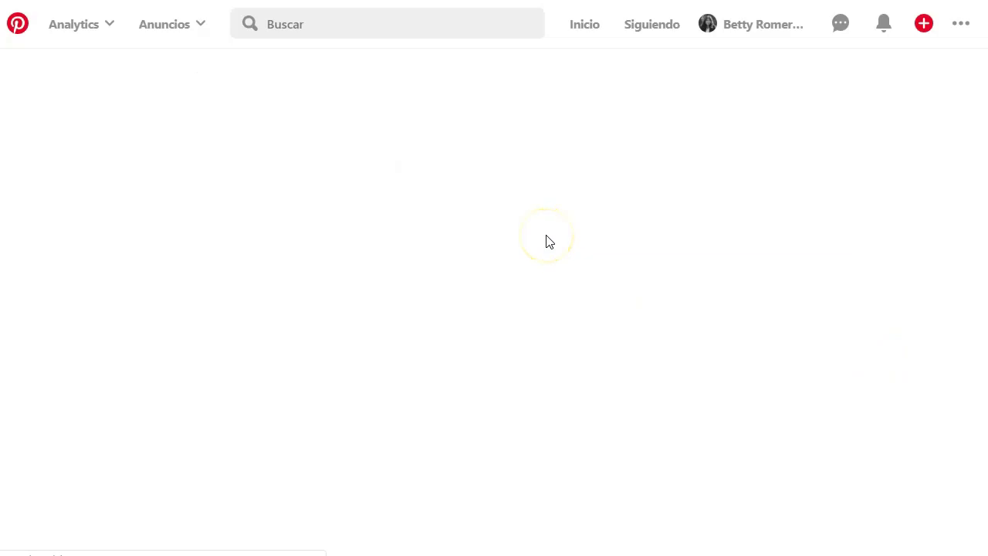
{"action": "left_click", "coordinate": [708, 24]}
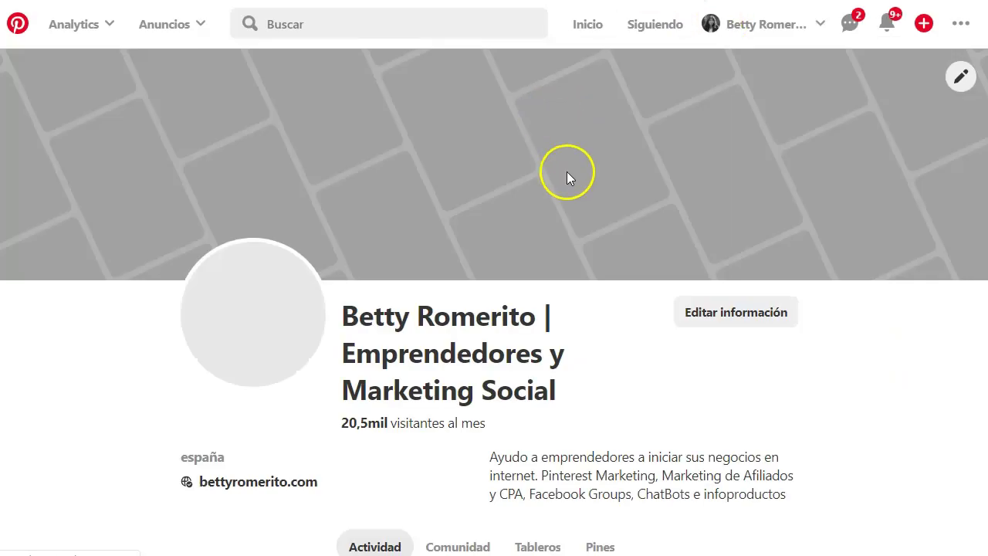
{"action": "scroll", "coordinate": [437, 236], "scroll_direction": "down", "scroll_amount": 5}
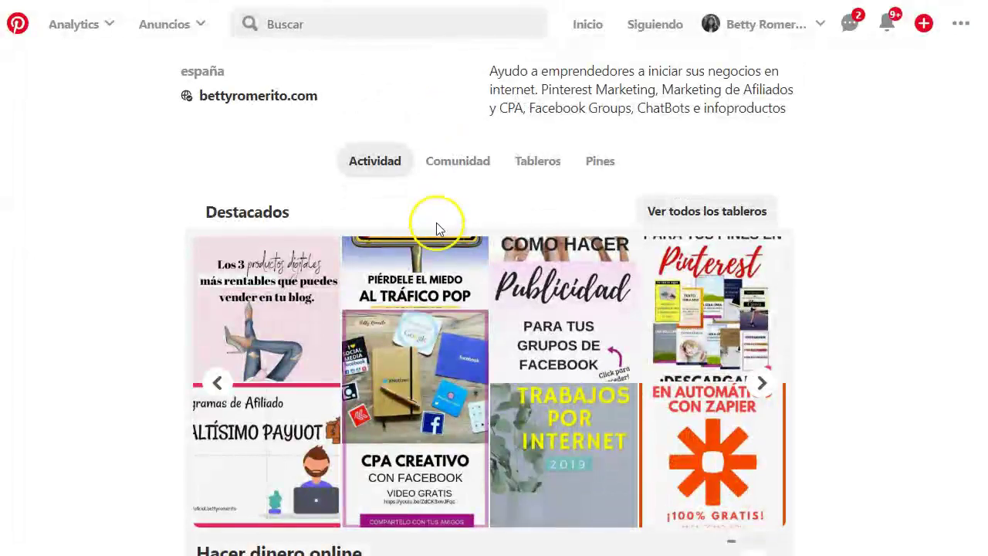
{"action": "scroll", "coordinate": [323, 216], "scroll_direction": "down", "scroll_amount": 2}
{"action": "scroll", "coordinate": [323, 216], "scroll_direction": "up", "scroll_amount": 2}
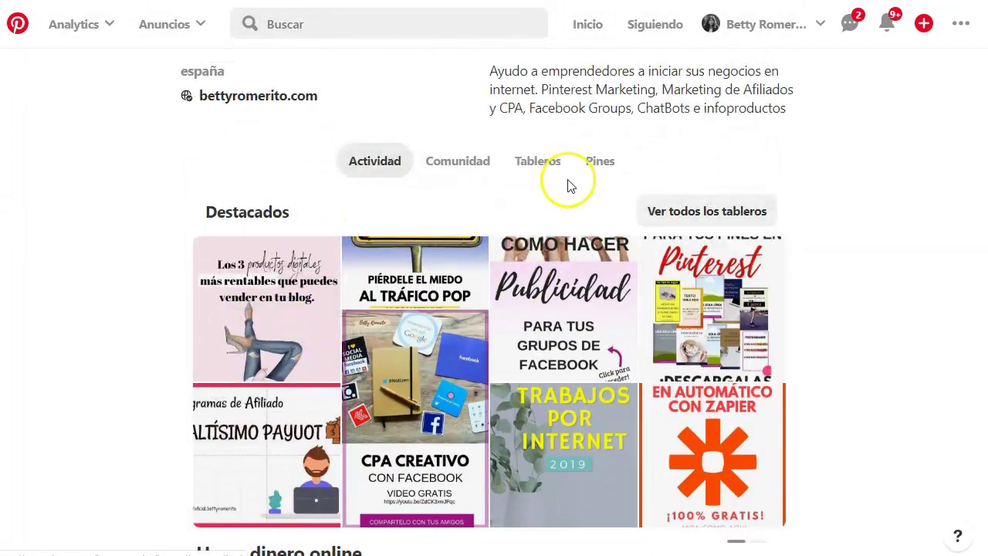
Open the Tráfico Web board from the profile's boards and view its pins.
{"action": "left_click", "coordinate": [546, 161]}
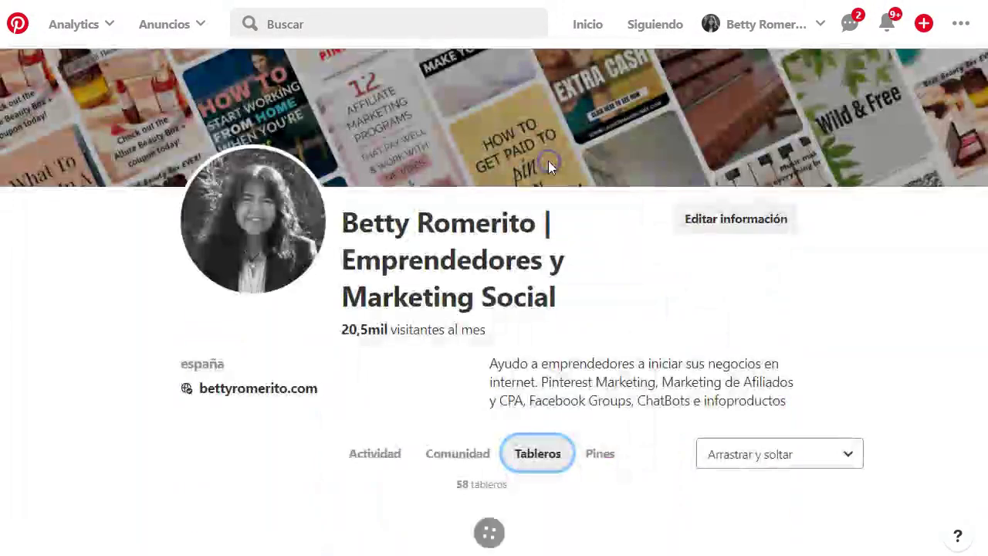
{"action": "scroll", "coordinate": [66, 348], "scroll_direction": "down", "scroll_amount": 8}
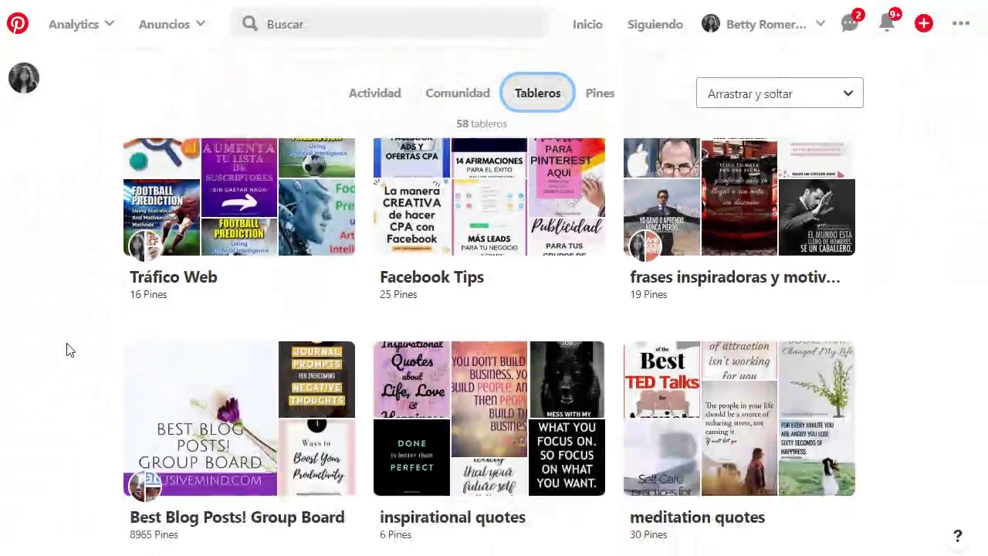
{"action": "left_click", "coordinate": [328, 306]}
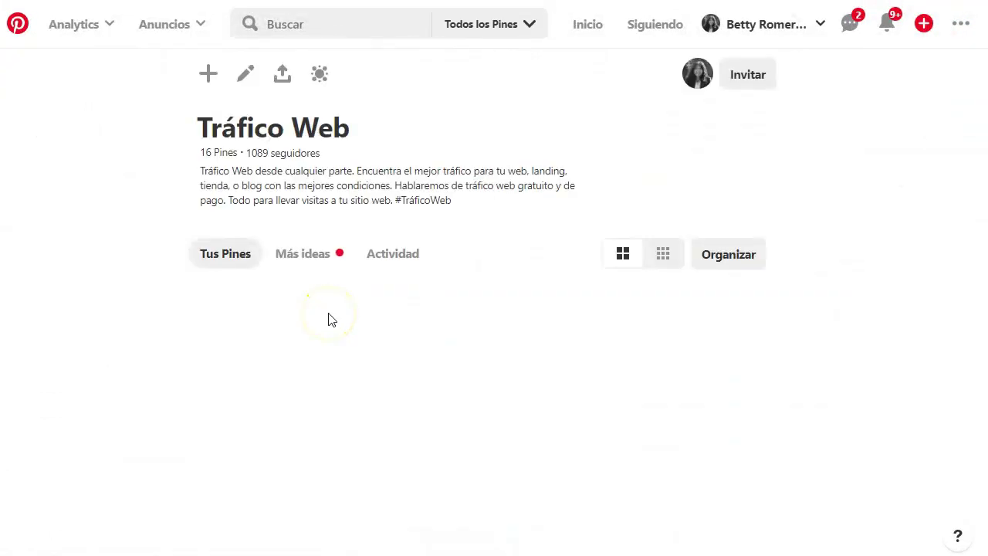
{"action": "scroll", "coordinate": [59, 301], "scroll_direction": "down", "scroll_amount": 1}
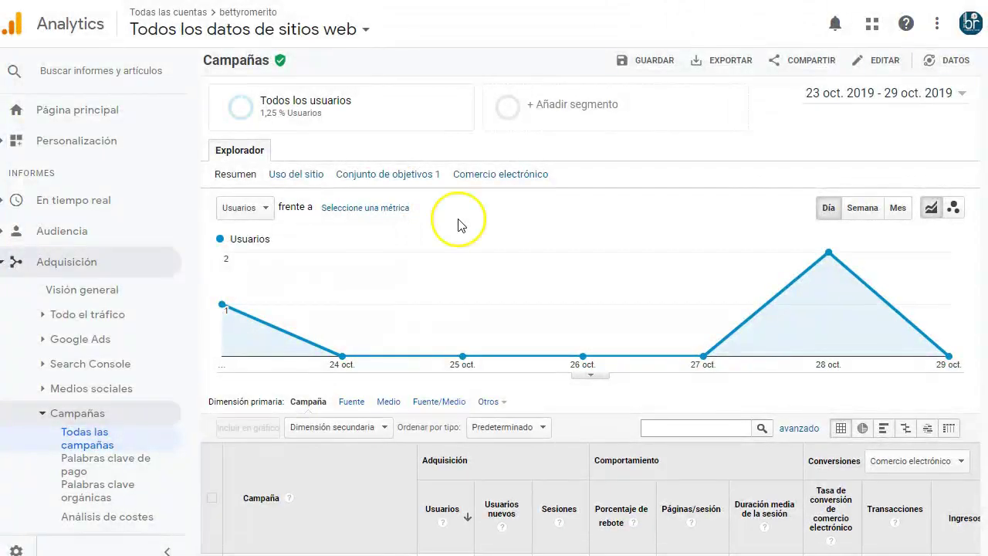
Switch to Google Analytics and open the Todas las campañas report under Adquisición > Campañas, showing its campaign table.
{"action": "left_click", "coordinate": [74, 263]}
{"action": "left_click", "coordinate": [75, 264]}
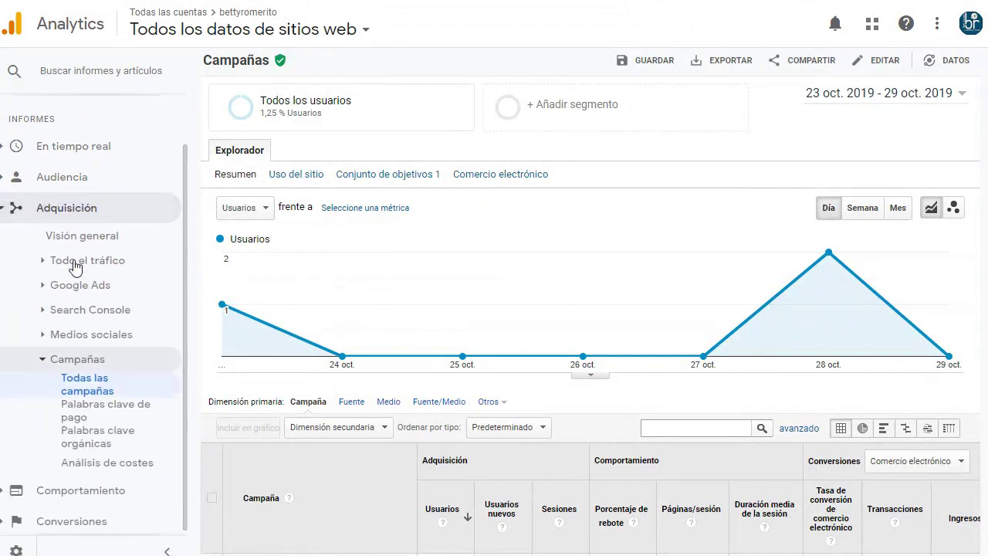
{"action": "left_click", "coordinate": [86, 359]}
{"action": "left_click", "coordinate": [82, 397]}
{"action": "left_click", "coordinate": [94, 379]}
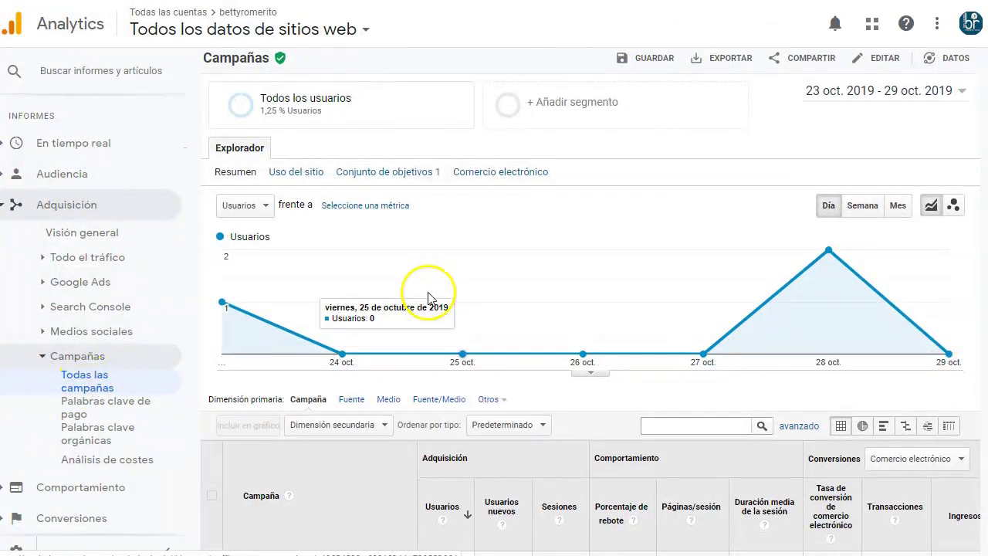
{"action": "scroll", "coordinate": [425, 298], "scroll_direction": "down", "scroll_amount": 3}
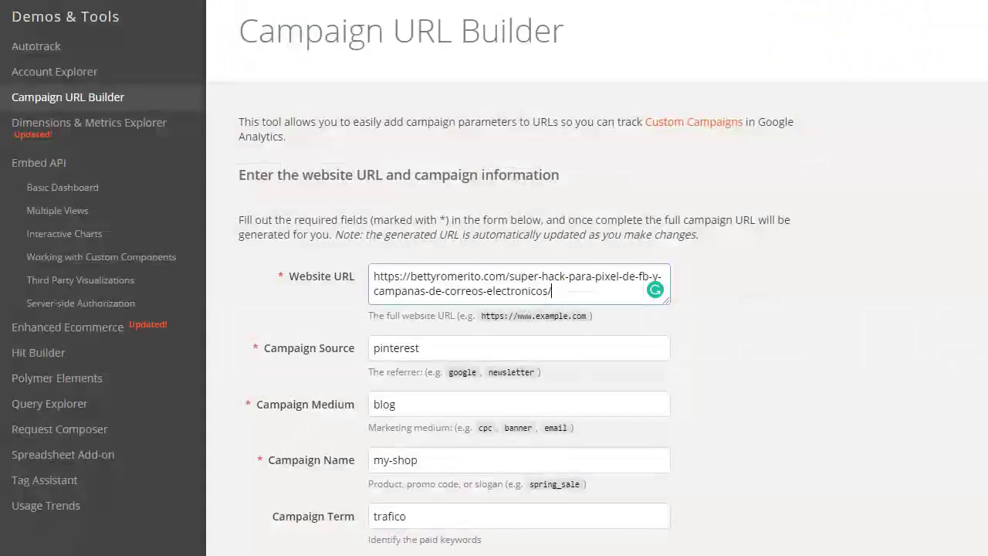
Switch back to the Campaign URL Builder and check the Campaign Name used for the tagged link.
{"action": "scroll", "coordinate": [441, 375], "scroll_direction": "down", "scroll_amount": 2}
{"action": "left_click_drag", "start_coordinate": [440, 308], "coordinate": [356, 303]}
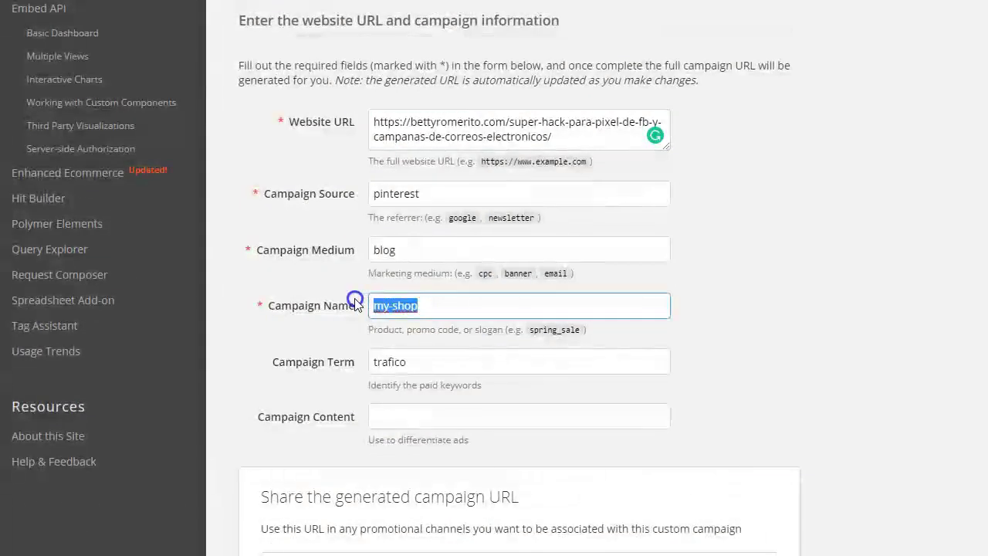
{"action": "left_click", "coordinate": [435, 307]}
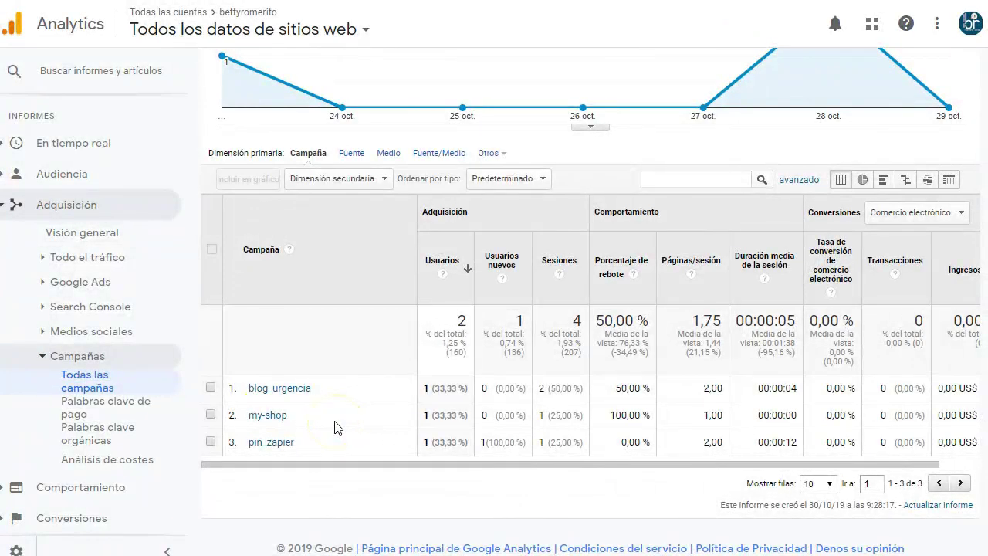
In Google Analytics, review all metric columns of the campaign table and open the my-shop campaign's details.
{"action": "mouse_move", "coordinate": [710, 468]}
{"action": "left_mouse_down"}
{"action": "mouse_move", "coordinate": [662, 468]}
{"action": "mouse_move", "coordinate": [702, 478]}
{"action": "left_mouse_up"}
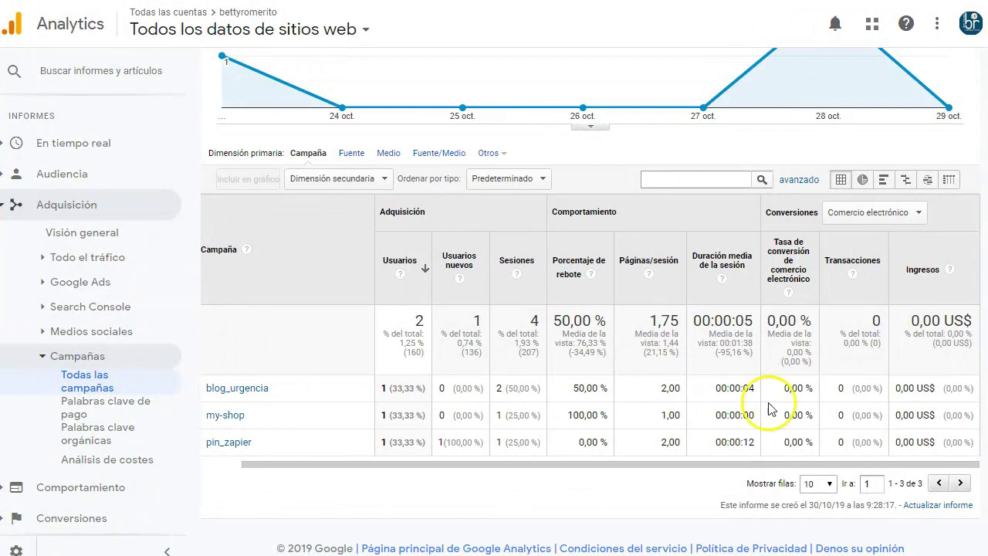
{"action": "left_click_drag", "start_coordinate": [653, 468], "coordinate": [524, 477]}
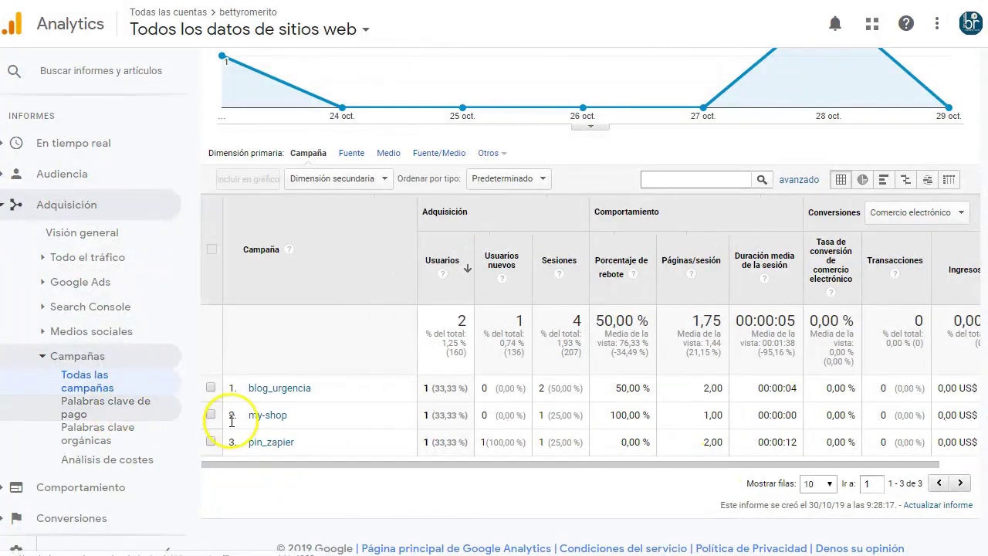
{"action": "left_click", "coordinate": [257, 421]}
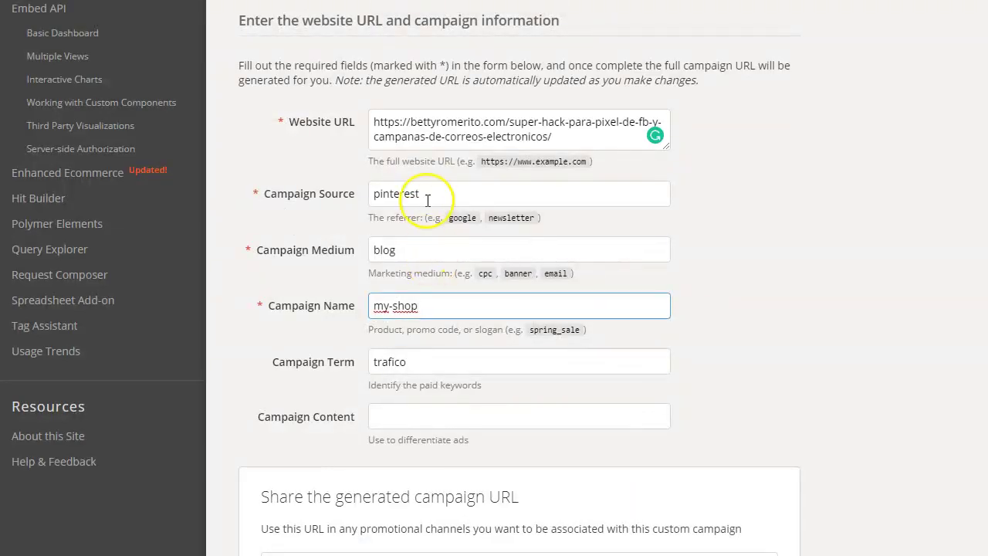
Return to the Campaign URL Builder and check the Campaign Source and Campaign Medium entries.
{"action": "left_click", "coordinate": [437, 193]}
{"action": "left_click", "coordinate": [427, 247]}
{"action": "left_click", "coordinate": [444, 195]}
{"action": "left_click", "coordinate": [431, 252]}
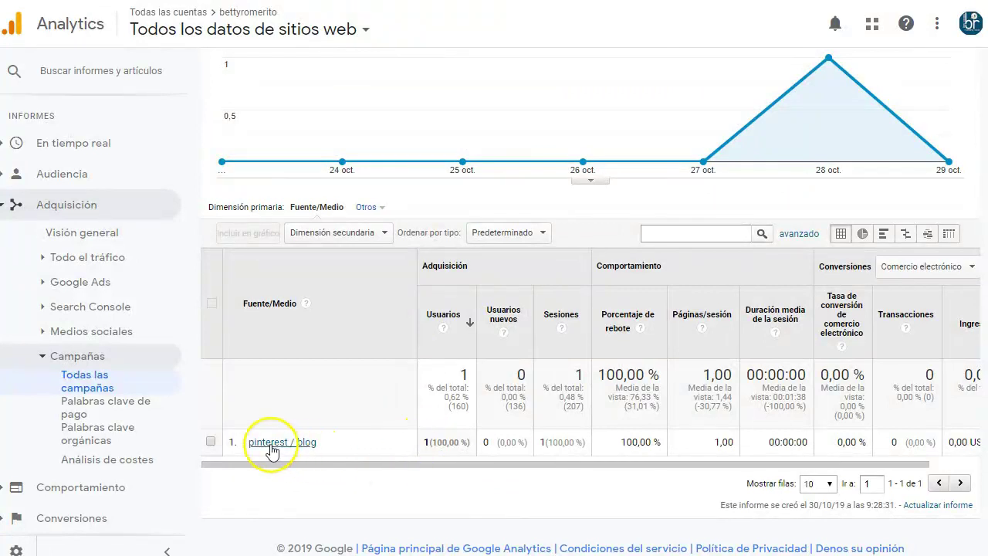
In Google Analytics, open the pinterest / blog entry of the my-shop campaign and examine its daily users chart.
{"action": "left_click", "coordinate": [298, 442]}
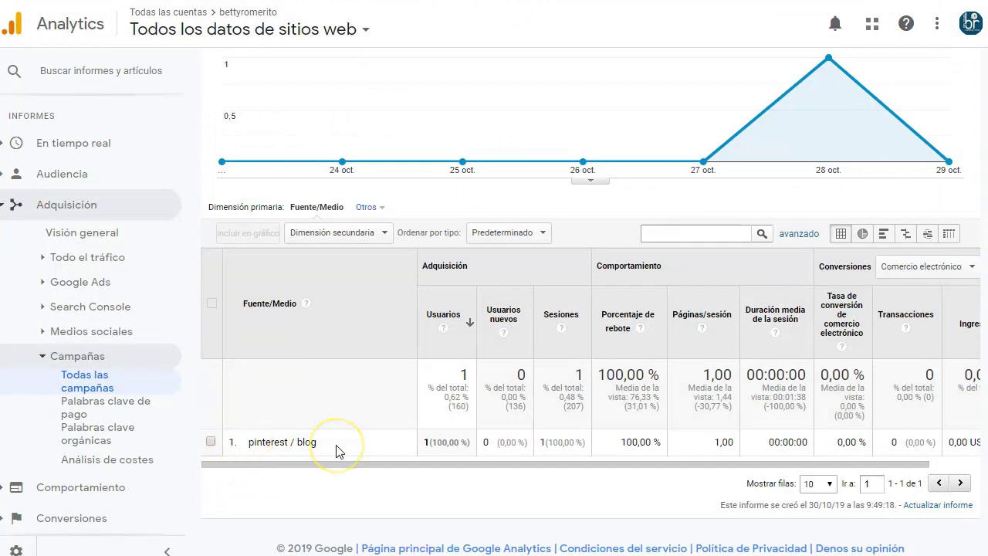
{"action": "mouse_move", "coordinate": [830, 61]}
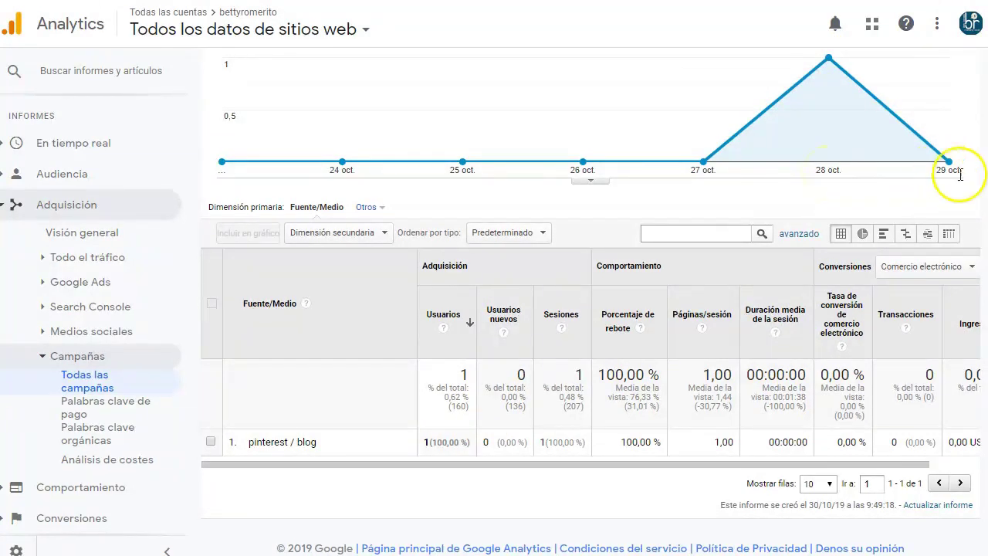
{"action": "mouse_move", "coordinate": [862, 183]}
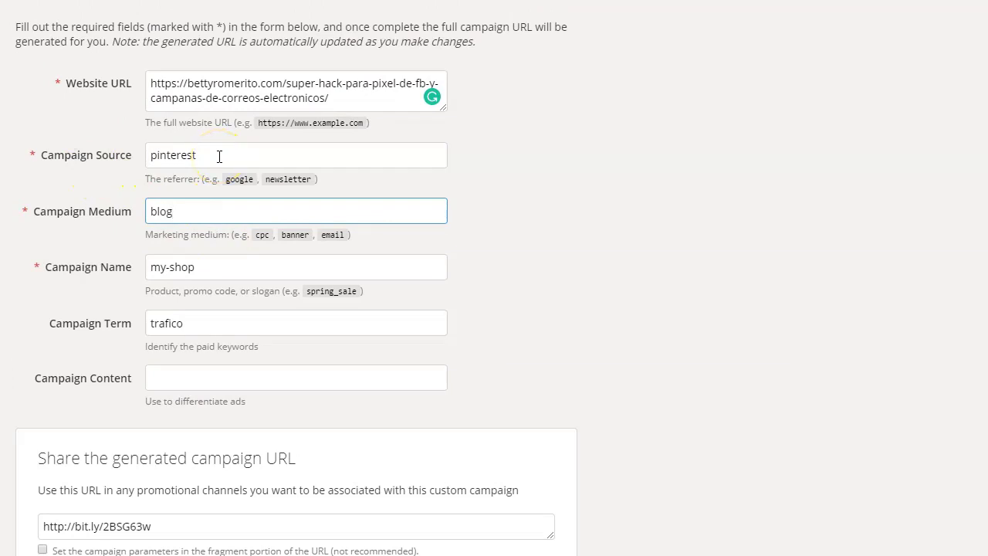
Go back to the Campaign URL Builder and review the Campaign Source and Website URL entries.
{"action": "double_click", "coordinate": [219, 156]}
{"action": "left_click", "coordinate": [453, 190]}
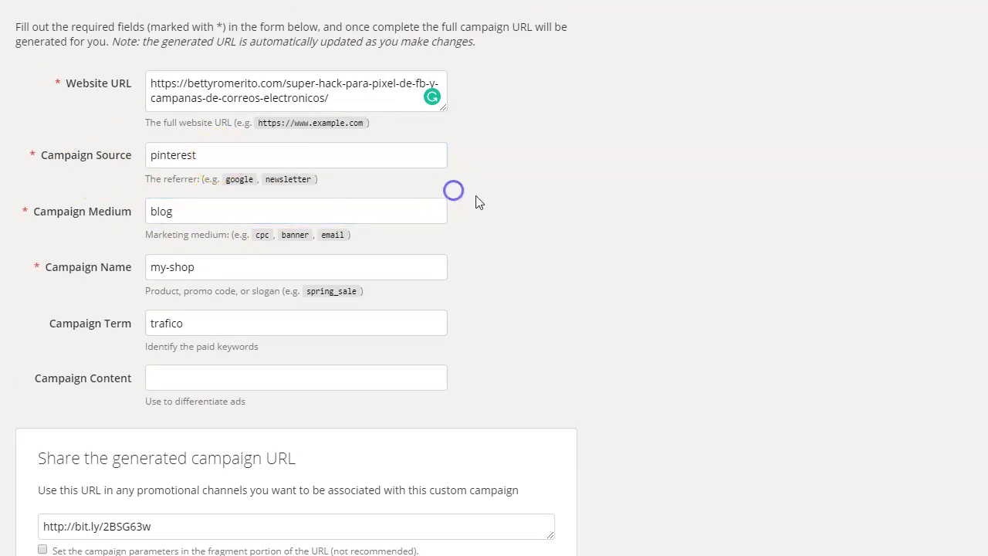
{"action": "left_click", "coordinate": [241, 154]}
{"action": "left_click", "coordinate": [266, 90]}
{"action": "left_click", "coordinate": [532, 284]}
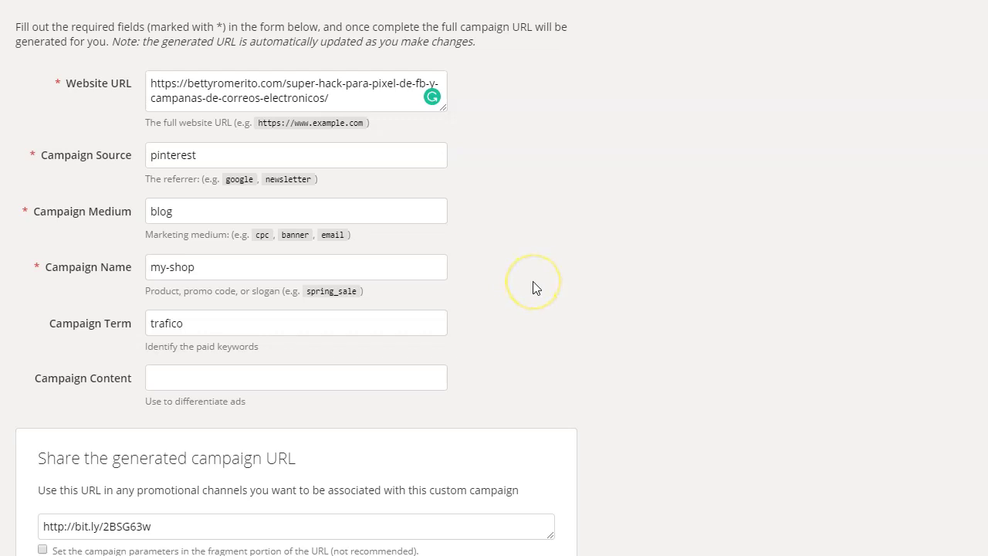